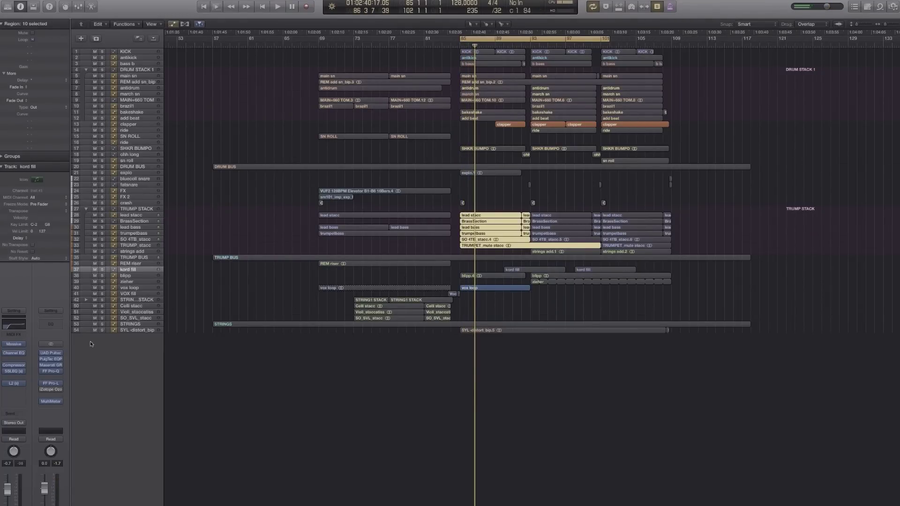
Open the output MultiMeter, play and stop the drop on it, then park it mid-screen
left_click(52, 401)
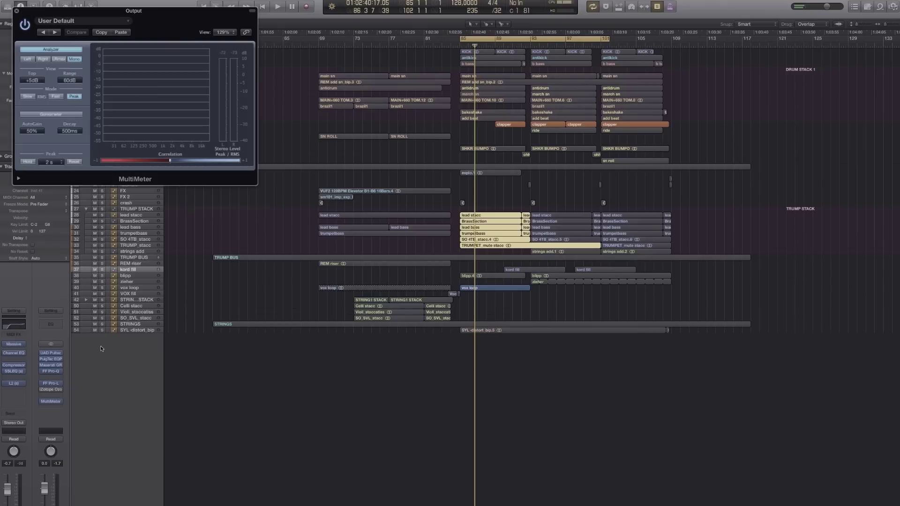
left_click_drag(132, 13, 227, 54)
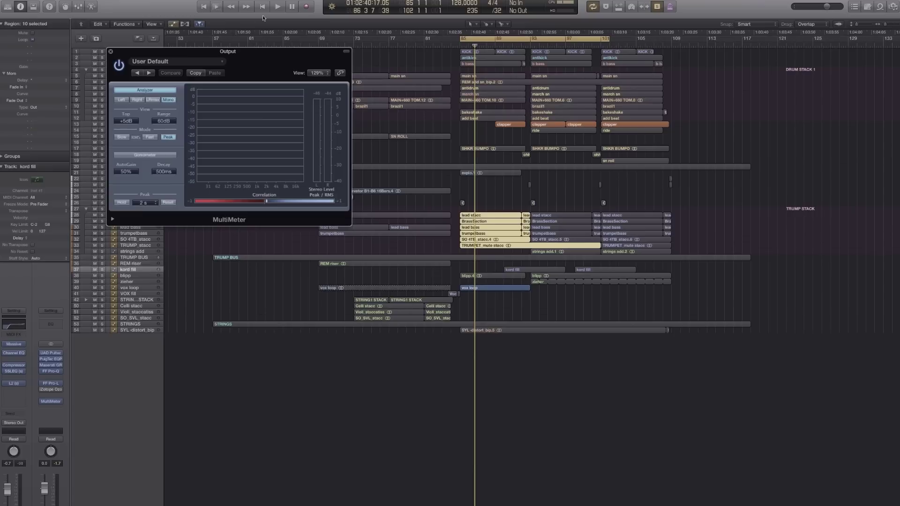
left_click(277, 7)
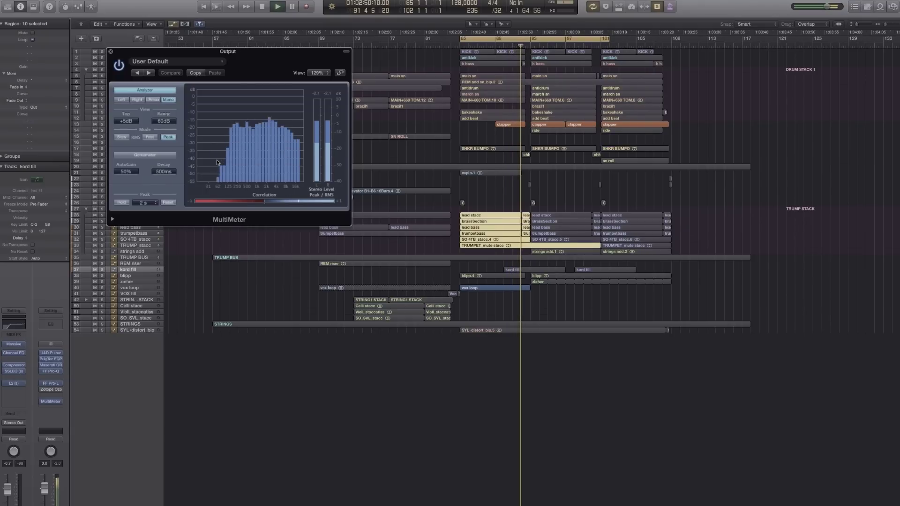
left_click(262, 7)
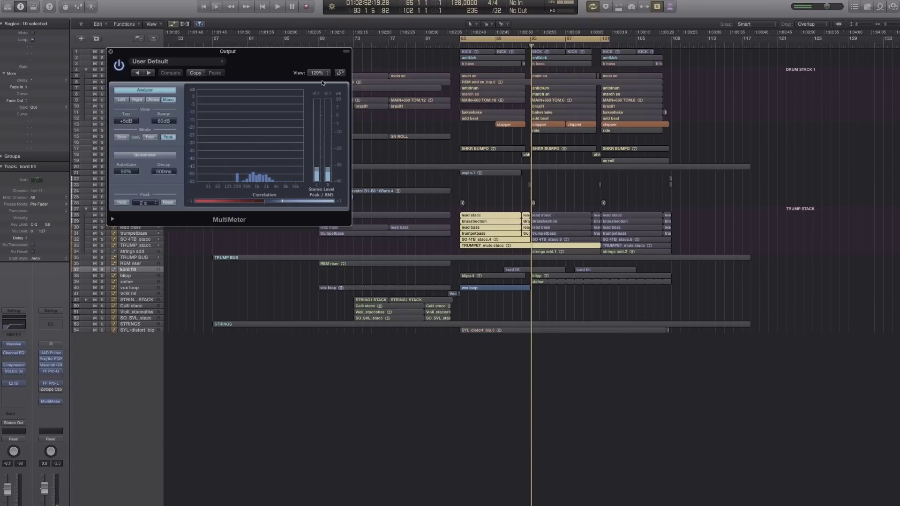
left_click(467, 52)
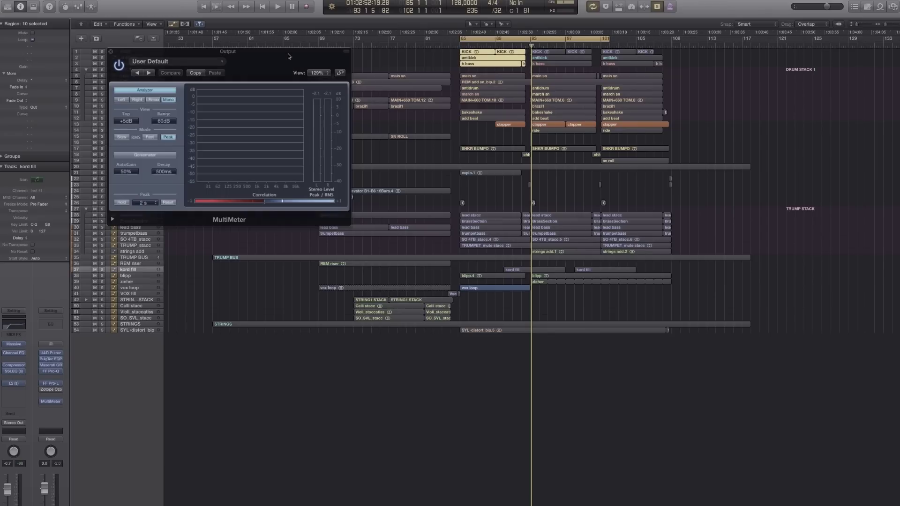
left_click_drag(290, 51, 385, 146)
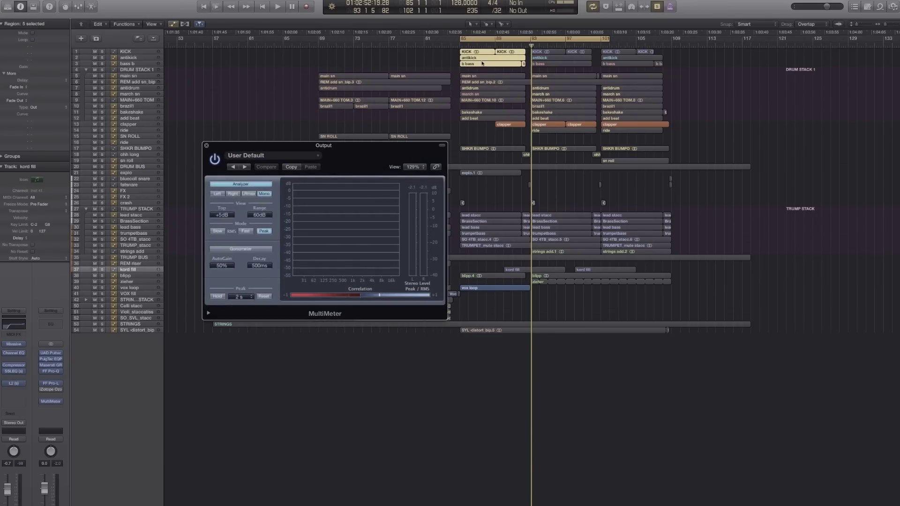
Play and stop the drop from bar 85, then shift the analyzer lower left
left_click(278, 6)
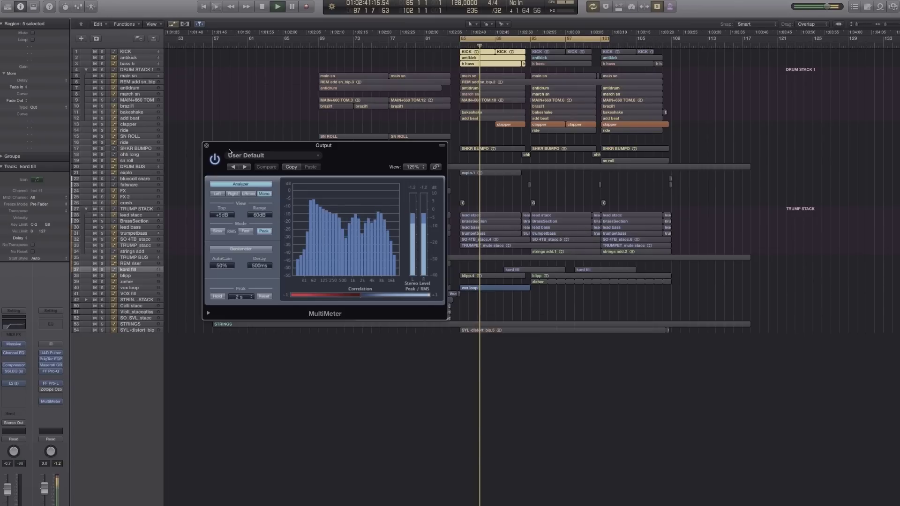
left_click(263, 6)
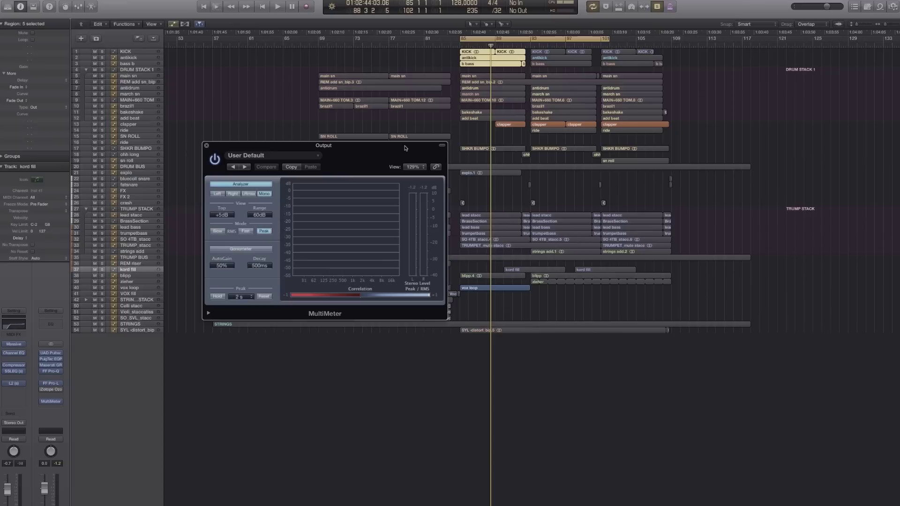
left_click_drag(385, 149, 364, 162)
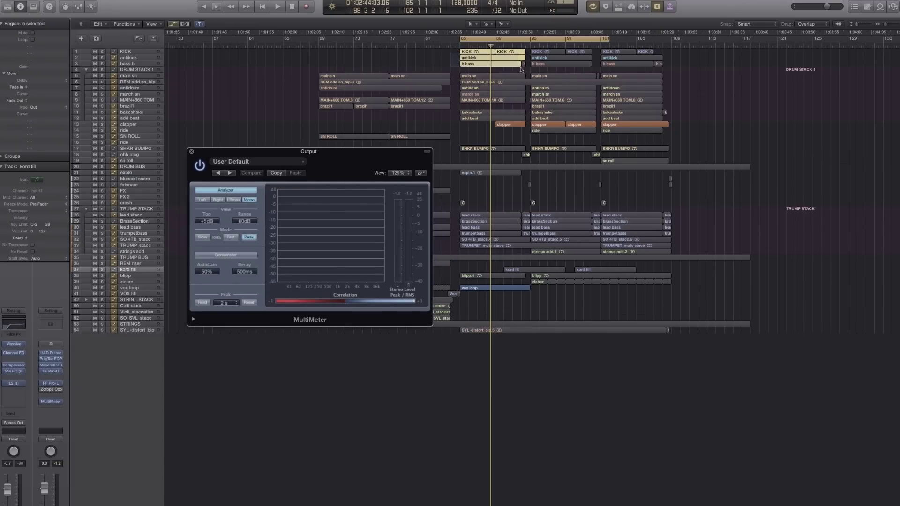
Select the six lead and brass regions and play them from the selection start
left_click(263, 7)
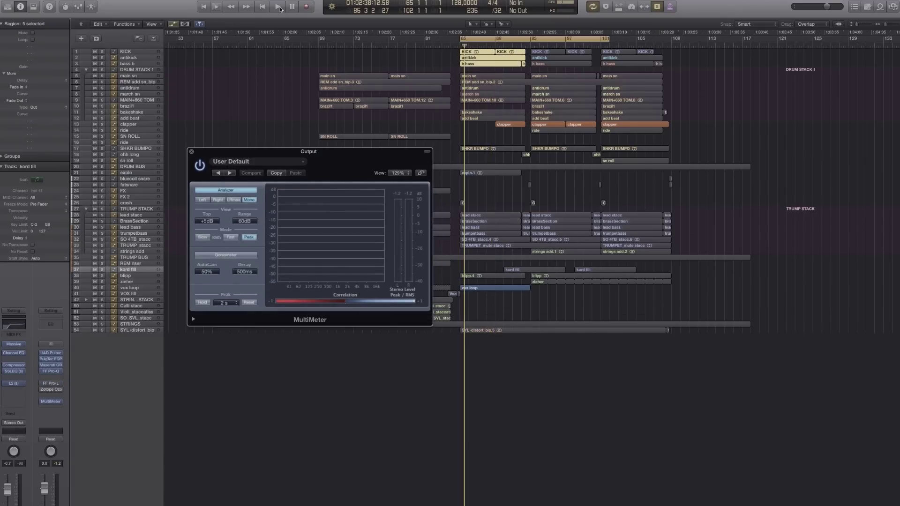
left_click(278, 7)
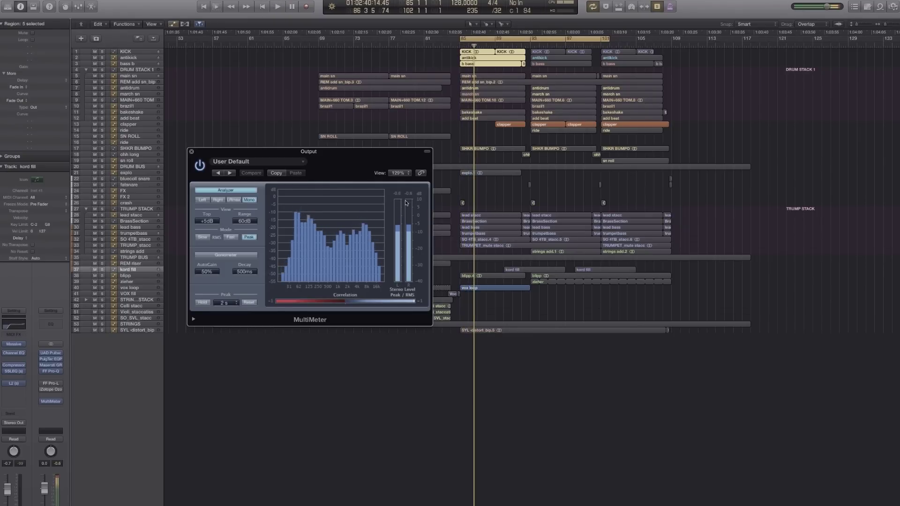
left_click_drag(487, 209, 515, 253)
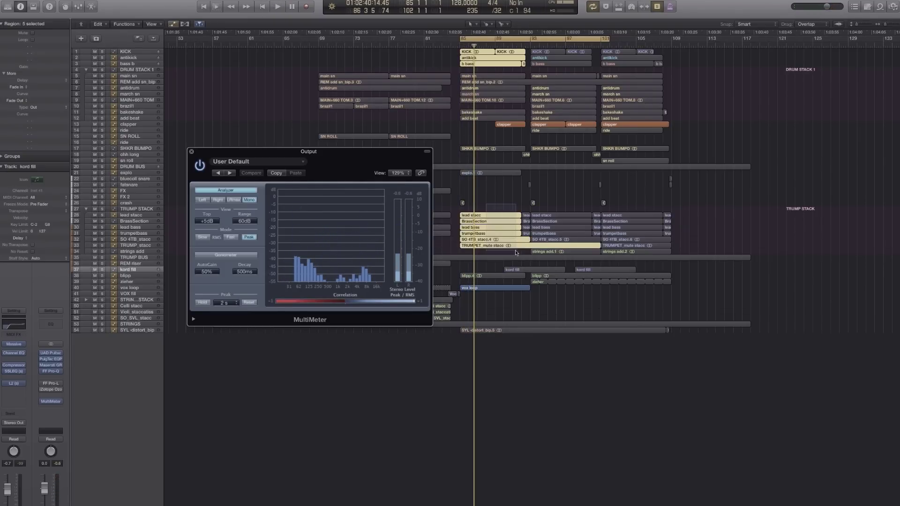
key("shift+Return")
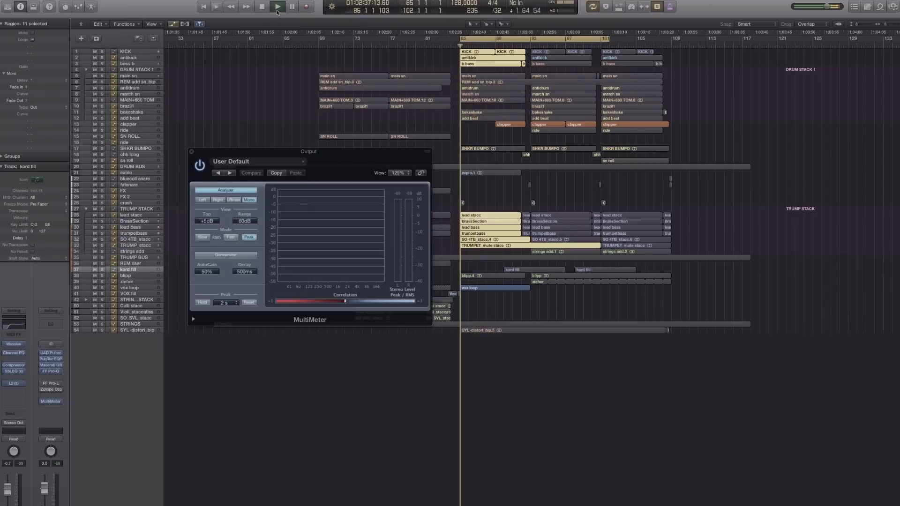
left_click_drag(307, 161, 298, 160)
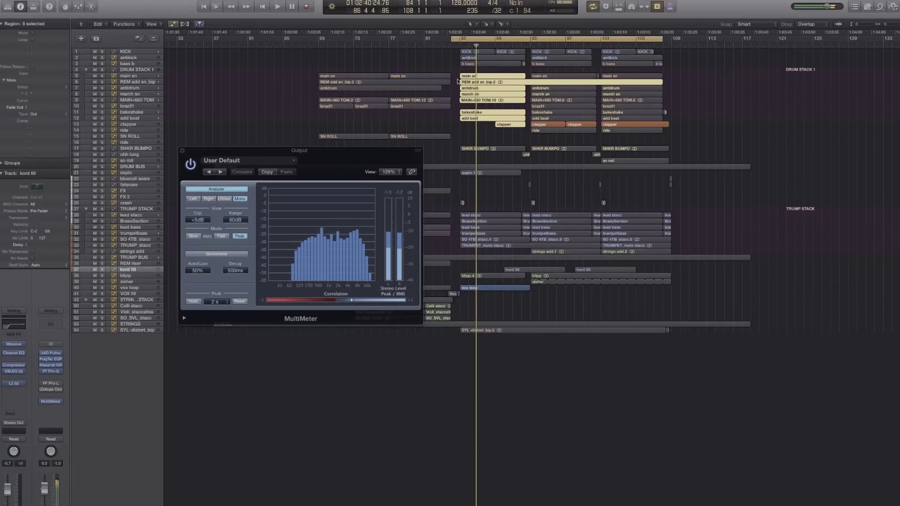
Loop playback over the march sn region, then select antidrum, main sn and REM add sn_bip.2
left_click(457, 81)
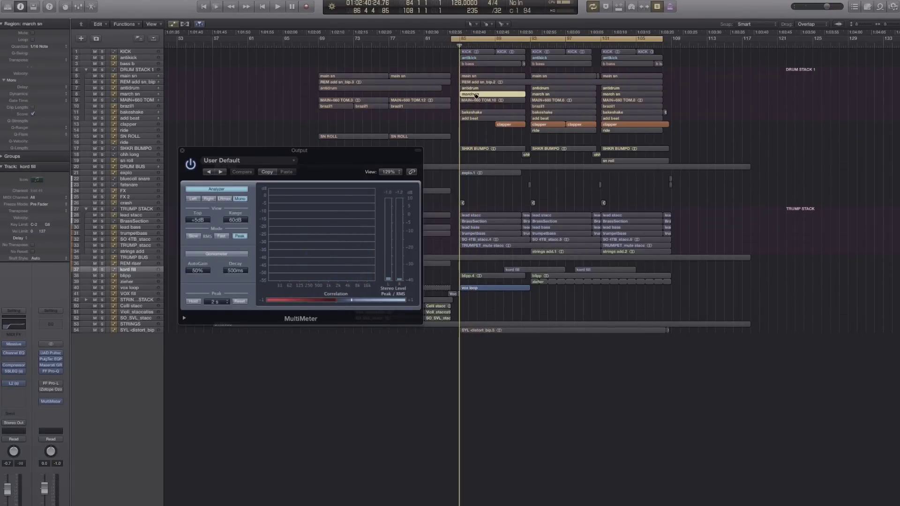
key("super+u")
key("space")
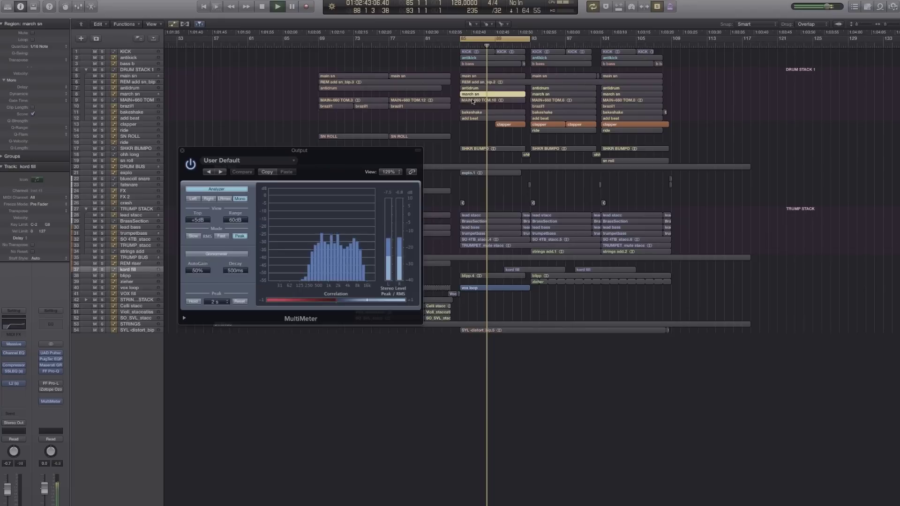
left_click(475, 87)
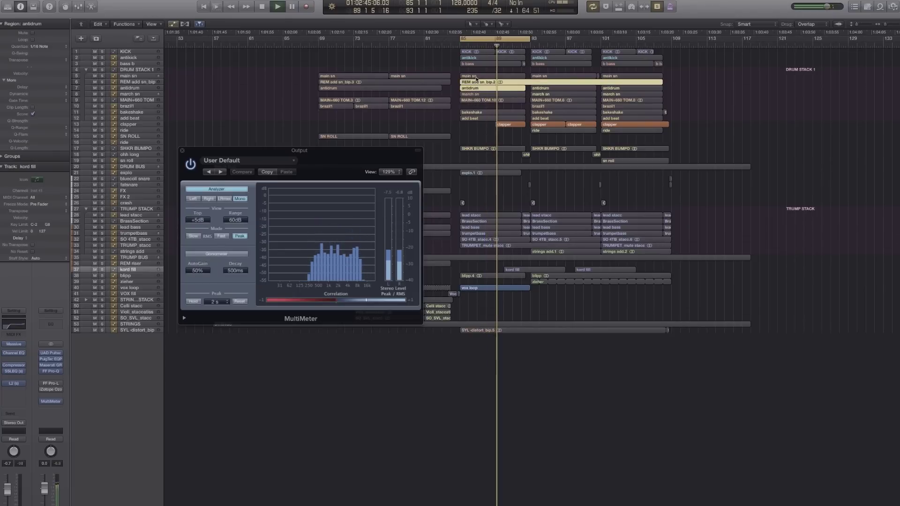
left_click(475, 82, "shift")
left_click(476, 76, "shift")
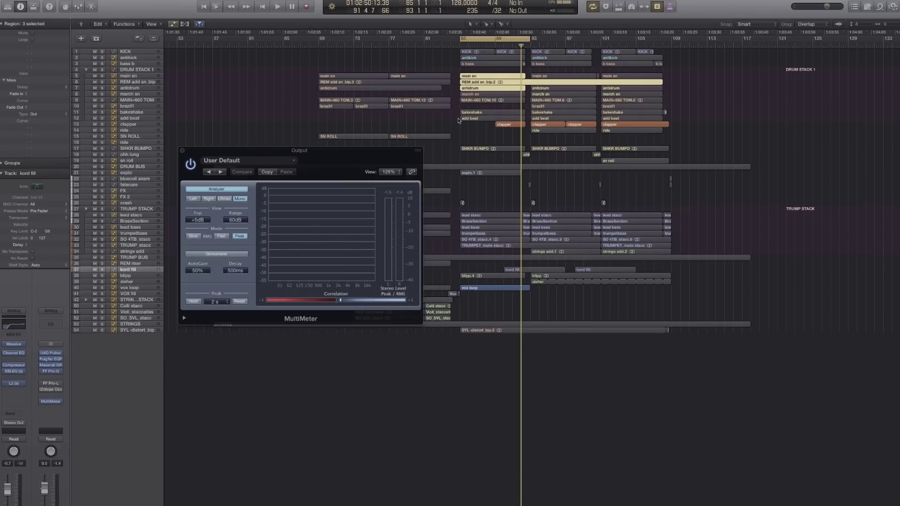
Play the bakeshake region from bar 85, adding SHKR BUMPO and add beat to the selection
left_click(461, 113)
key("shift+space")
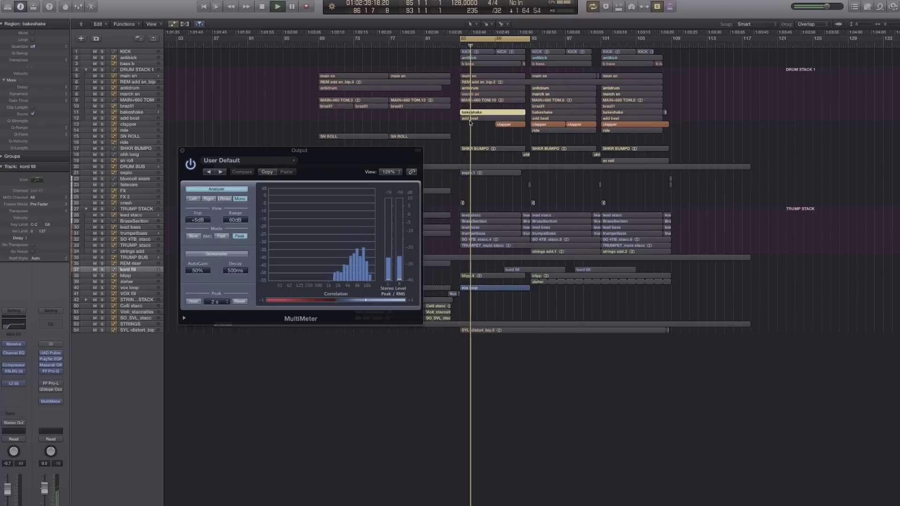
left_click(474, 149, "shift")
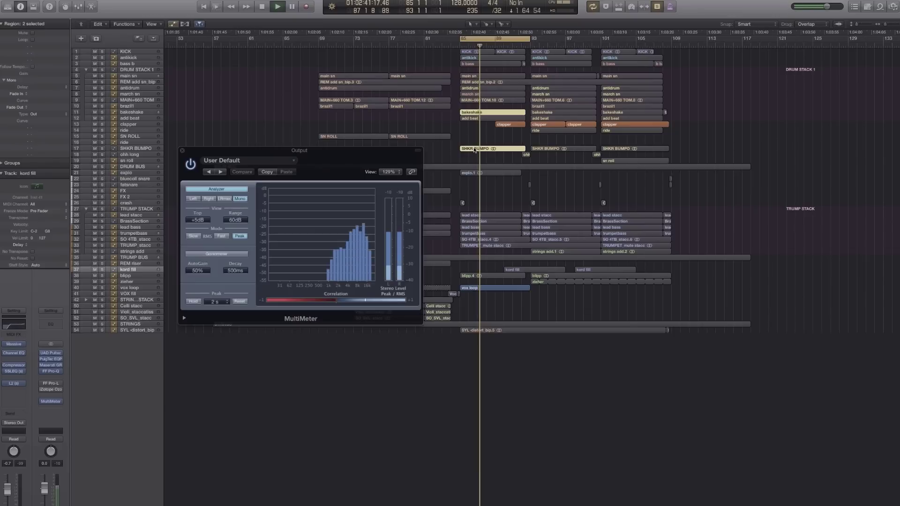
left_click(475, 118, "shift")
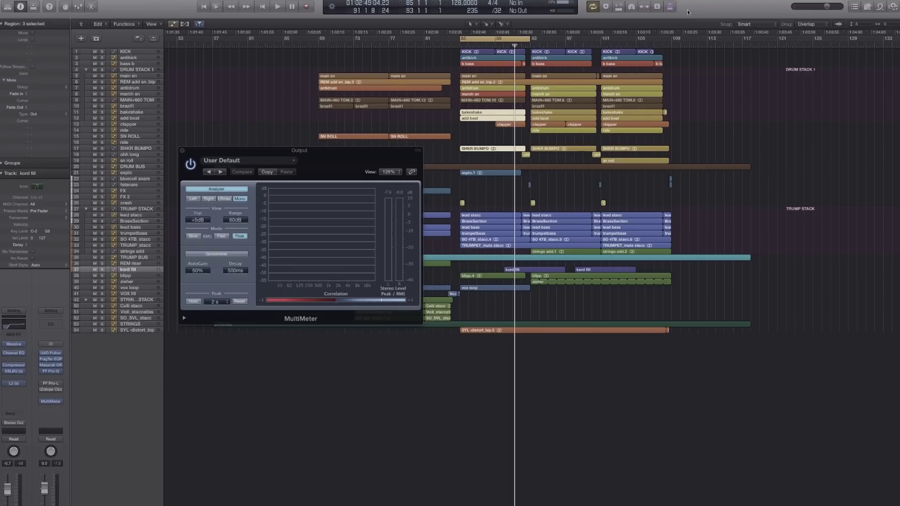
Play and stop the drop, select the clapper track, and resume playback from bar 89
key("space")
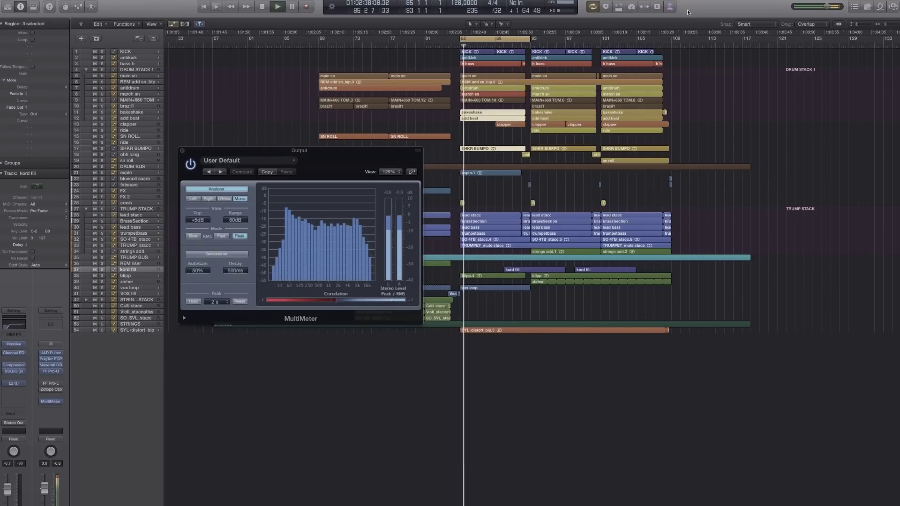
key("space")
left_click(511, 126)
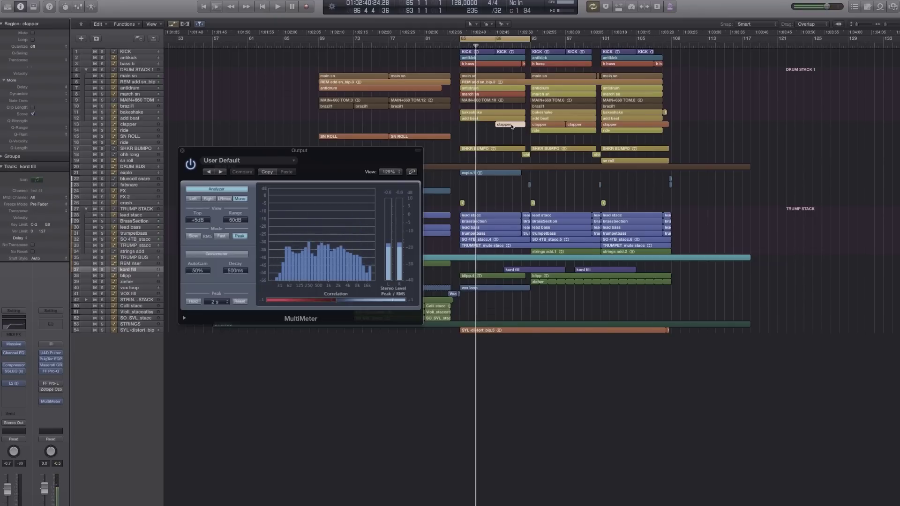
left_click(123, 125)
key("space")
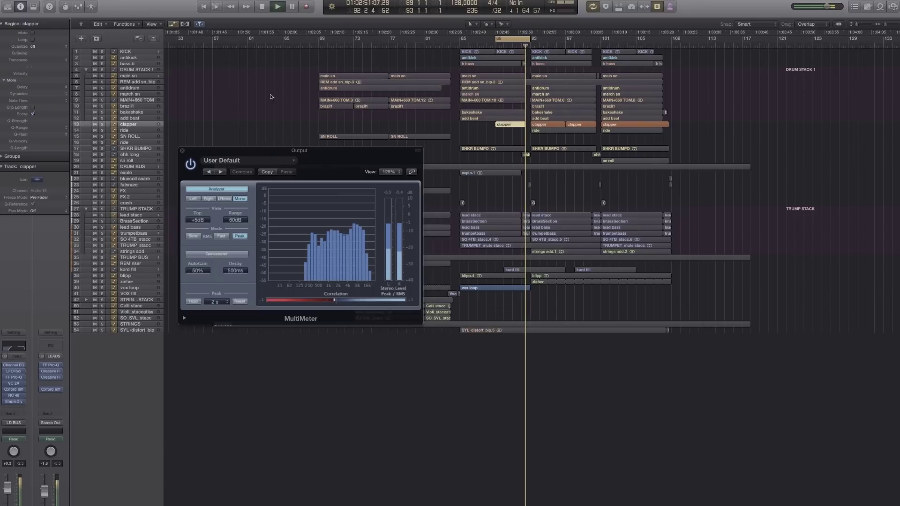
Open the clapper's Channel EQ and bypass it during playback to compare
key("space")
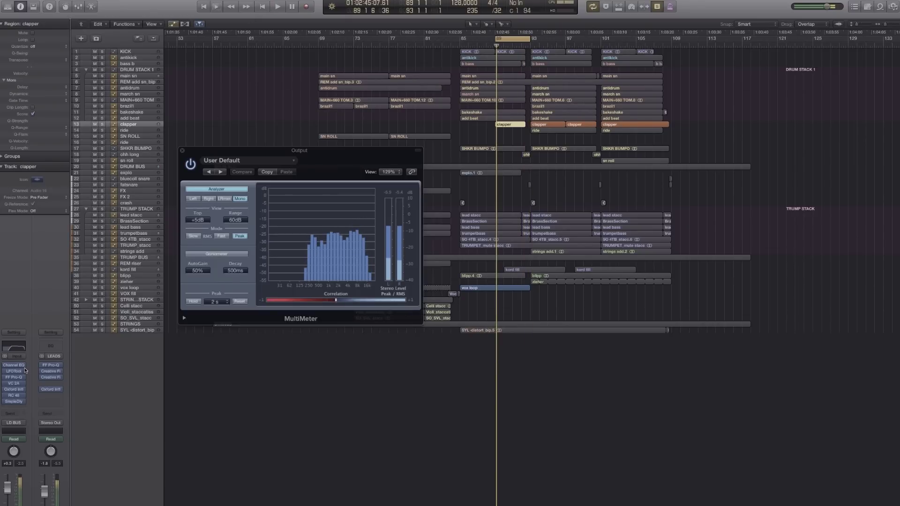
left_click(15, 365)
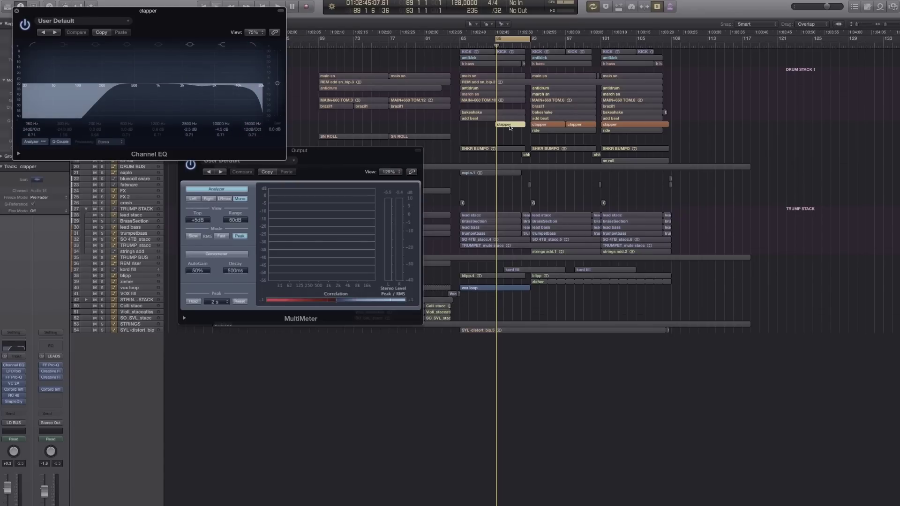
key("space")
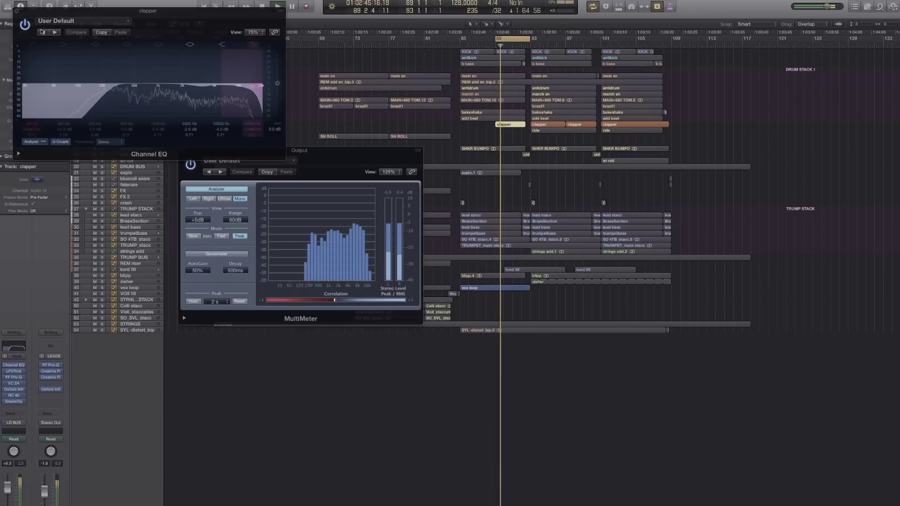
left_click(25, 24)
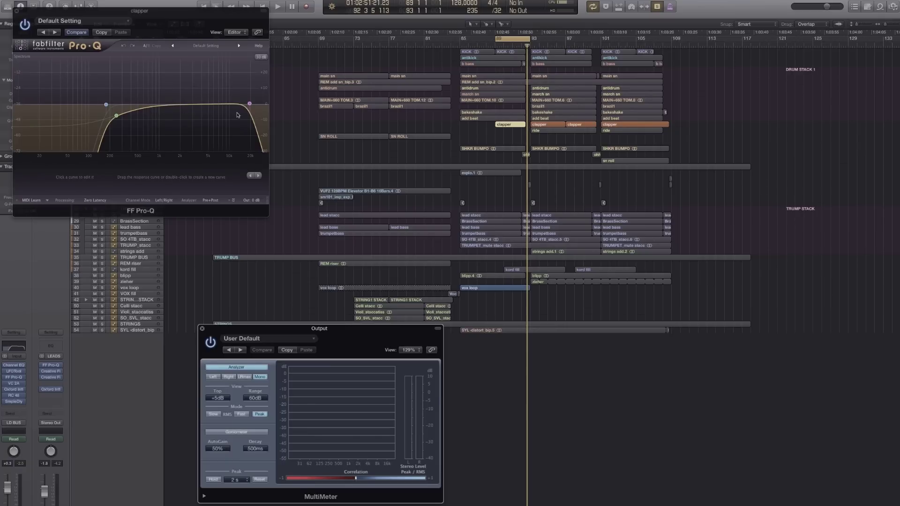
Swap Pro-Q for the clapper's VC 2A compressor, bypass it during playback, then close it
left_click(17, 11)
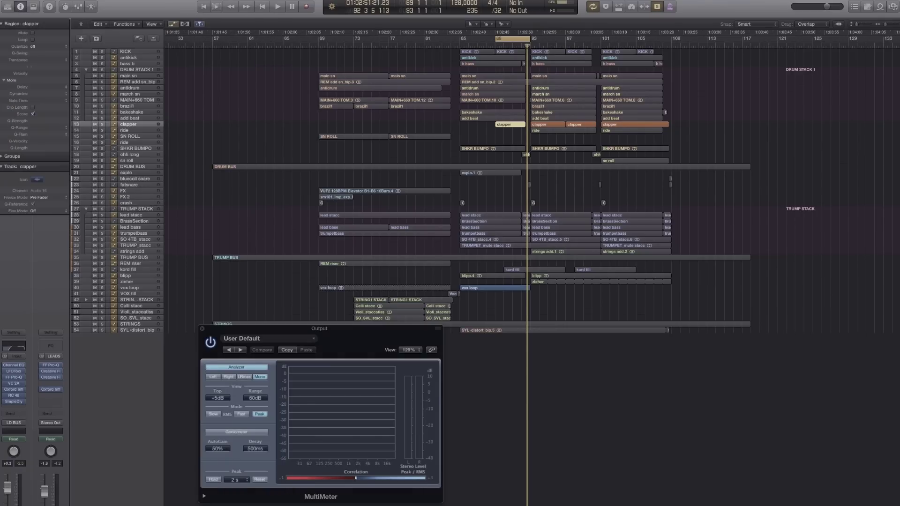
left_click(13, 383)
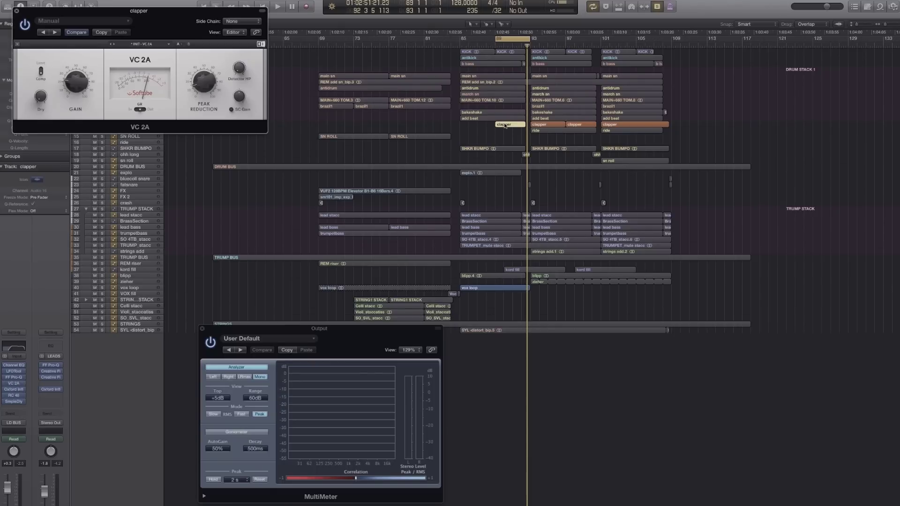
key("space")
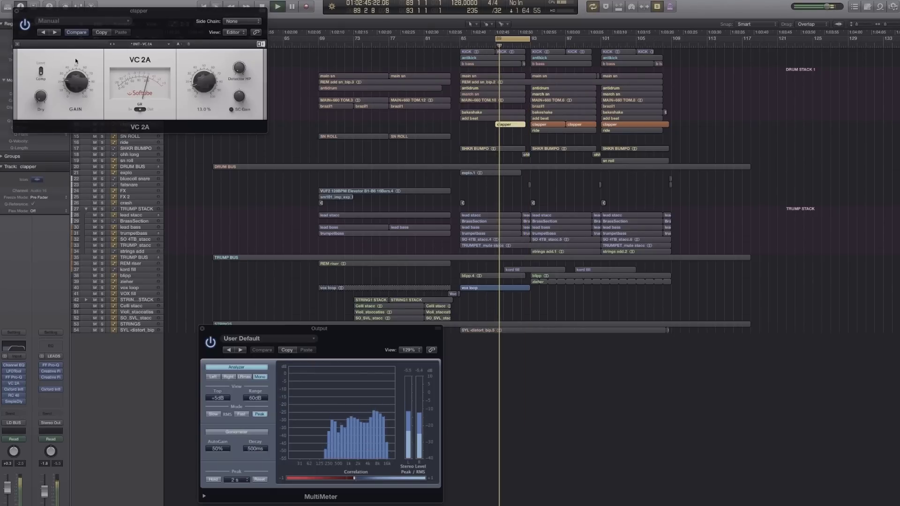
left_click(26, 25)
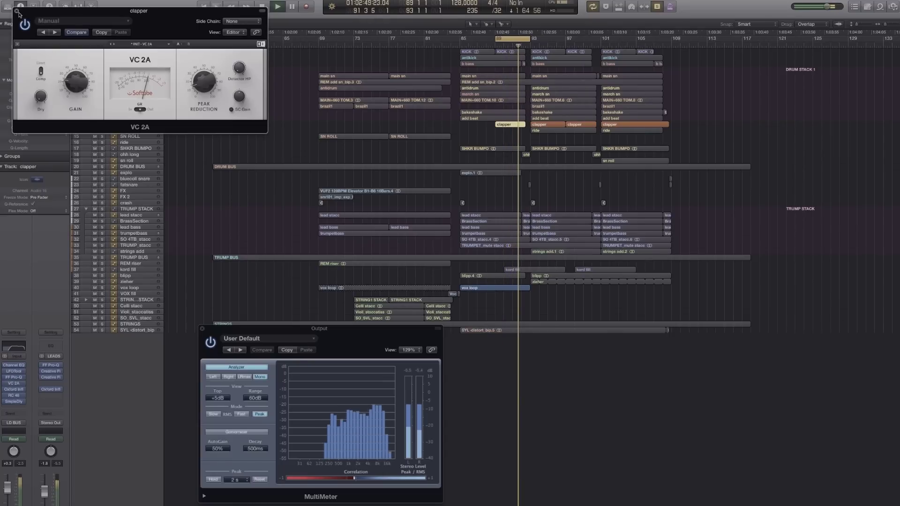
left_click(17, 12)
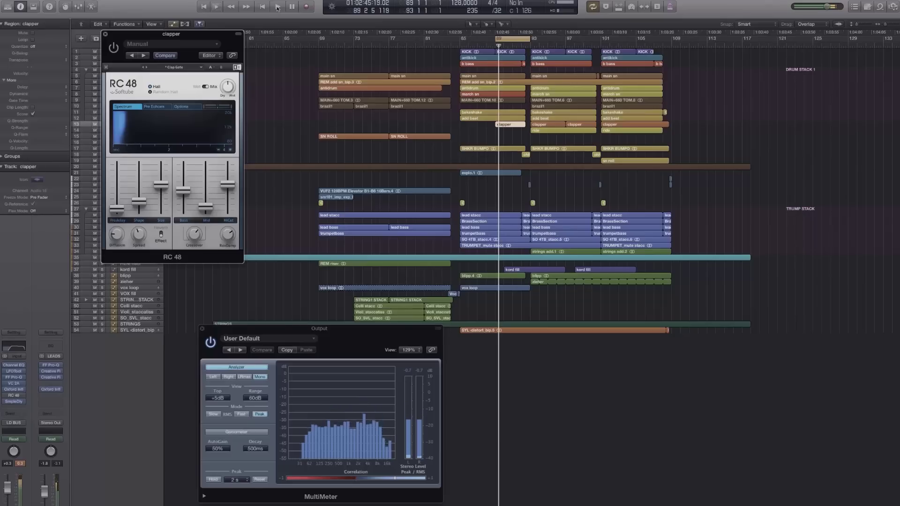
left_click(278, 7)
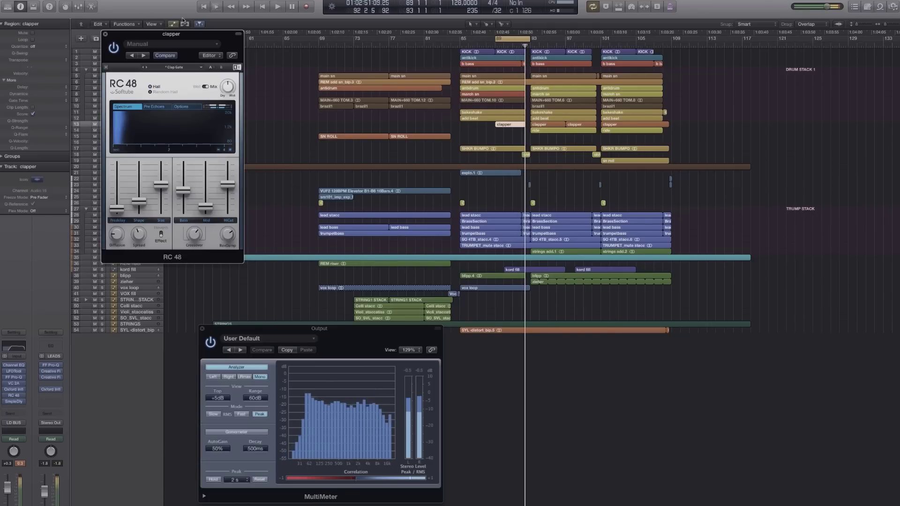
Close the clapper's RC 48 reverb window and the output MultiMeter window
left_click(105, 34)
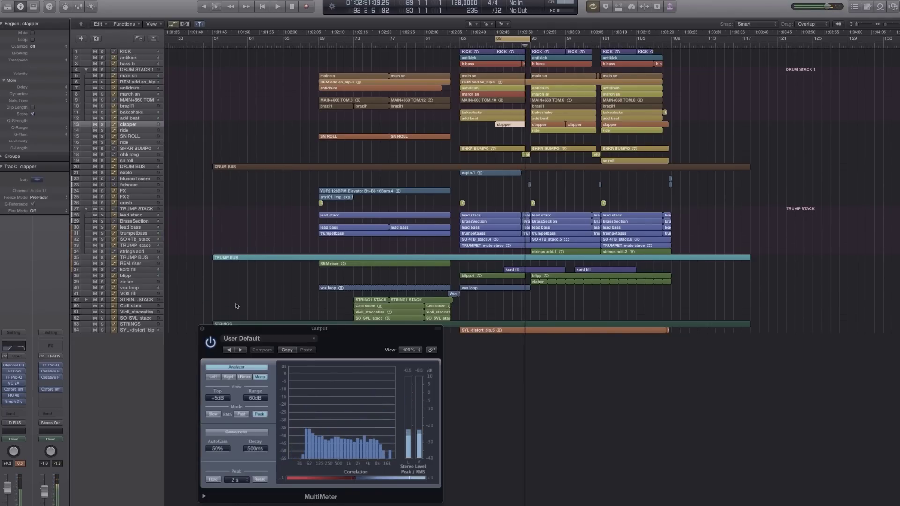
left_click(203, 330)
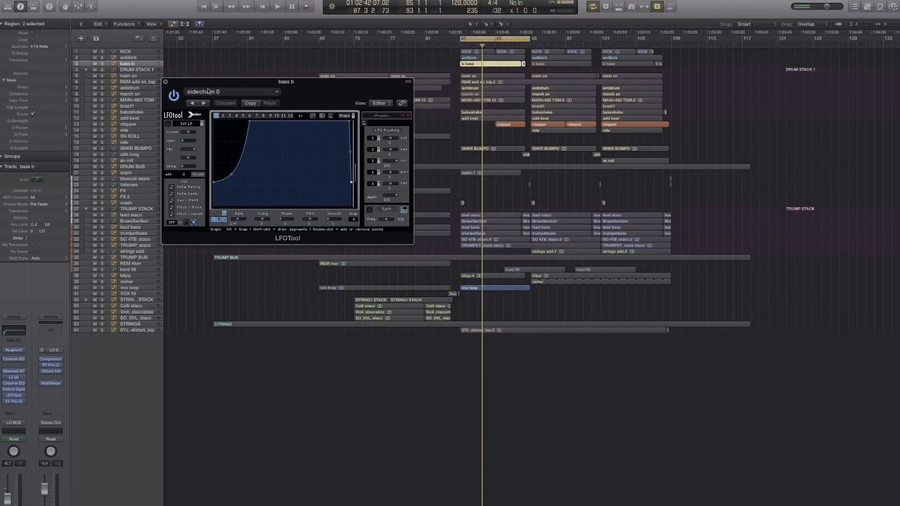
Move the LFOTool window, restart the drop from bar 85, and enable LFOTool's sidechain ducking
left_click_drag(247, 84, 275, 111)
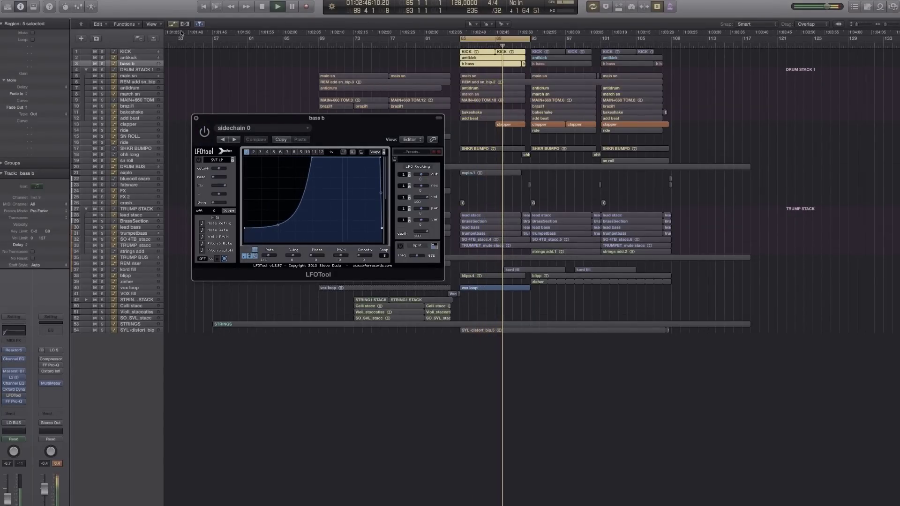
left_click(263, 8)
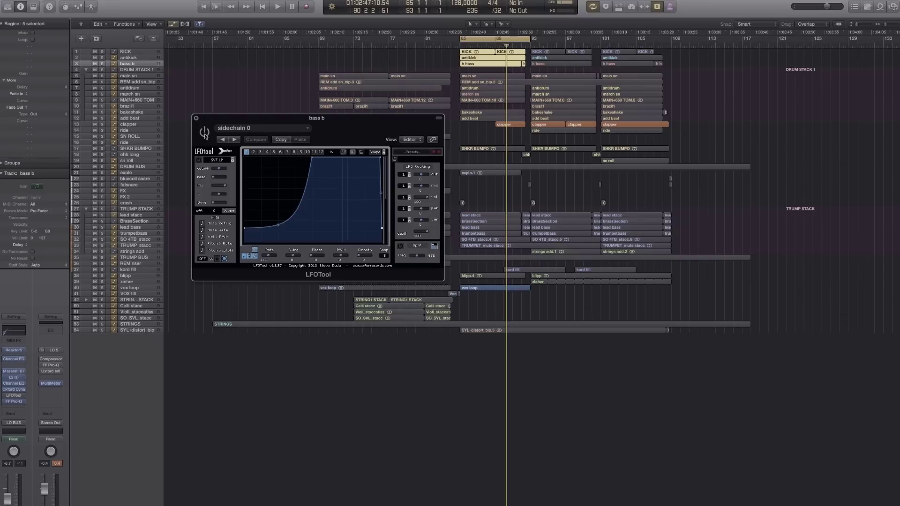
left_click(278, 8)
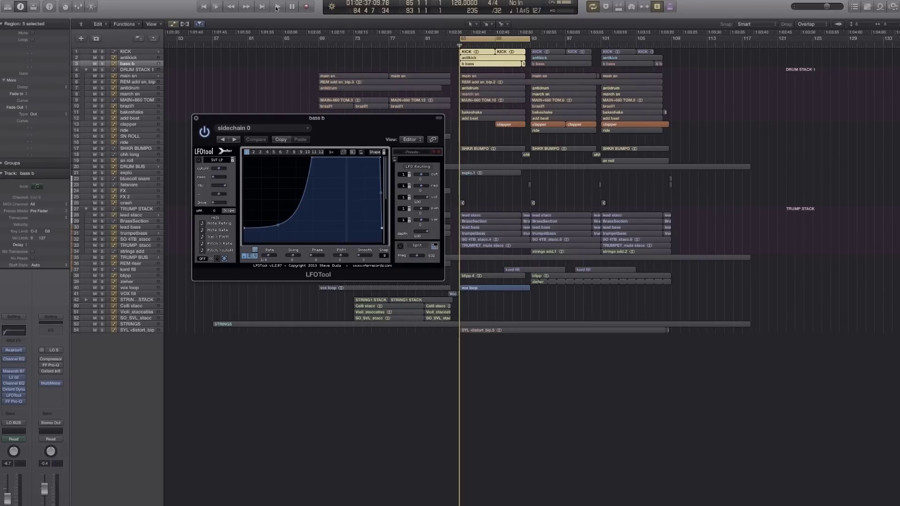
left_click(205, 133)
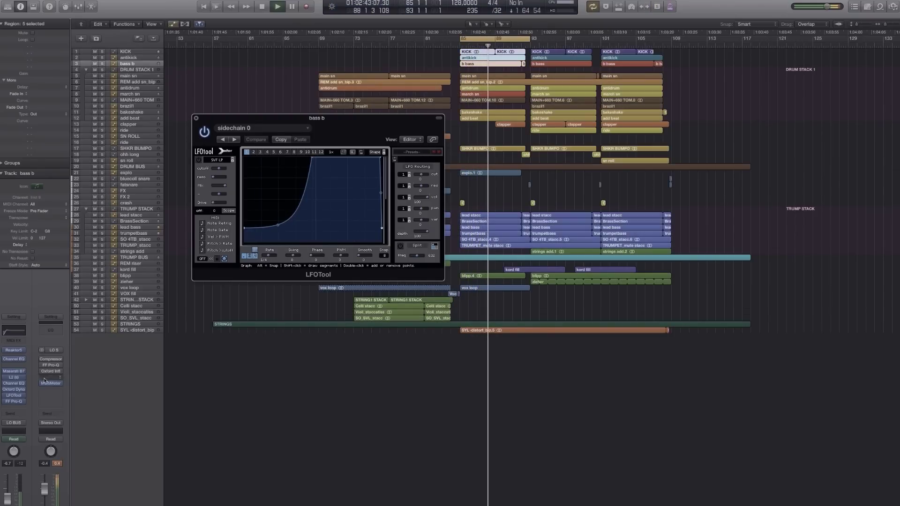
mouse_move(43, 369)
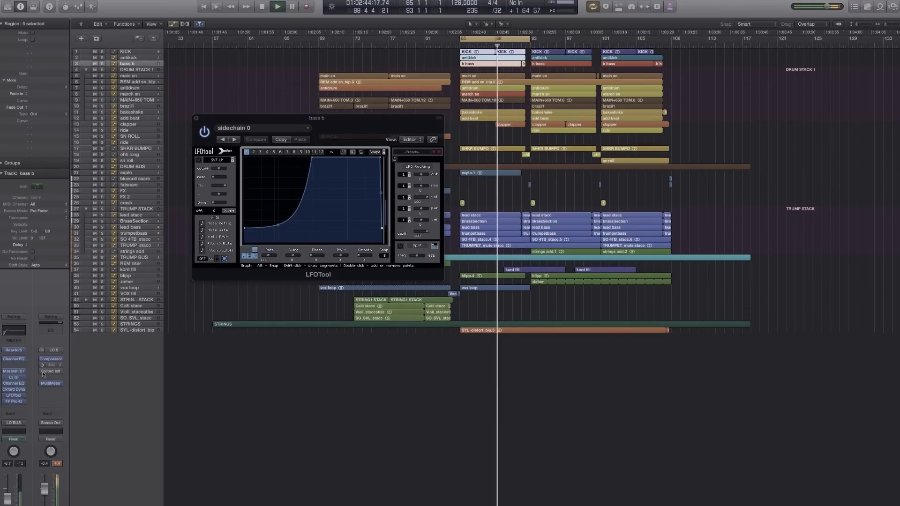